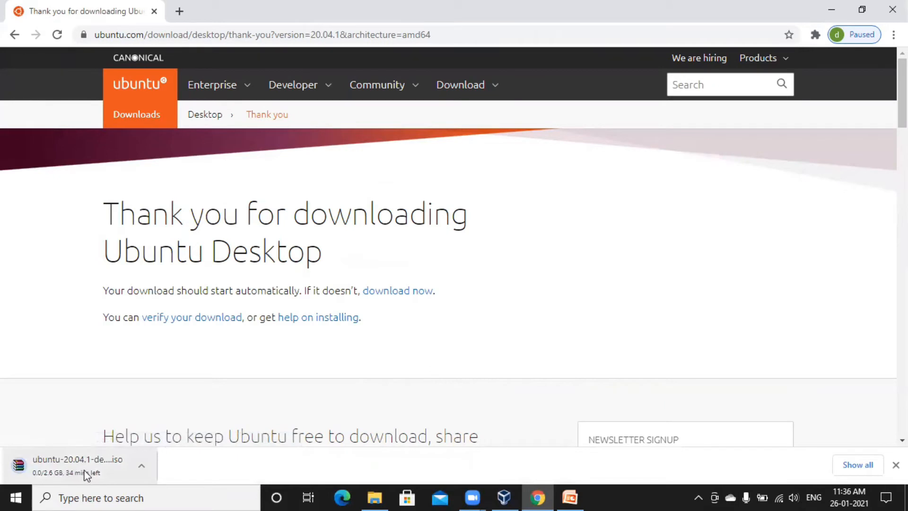
# Minimize the Chrome window to get to the desktop
pyautogui.click(828, 5)
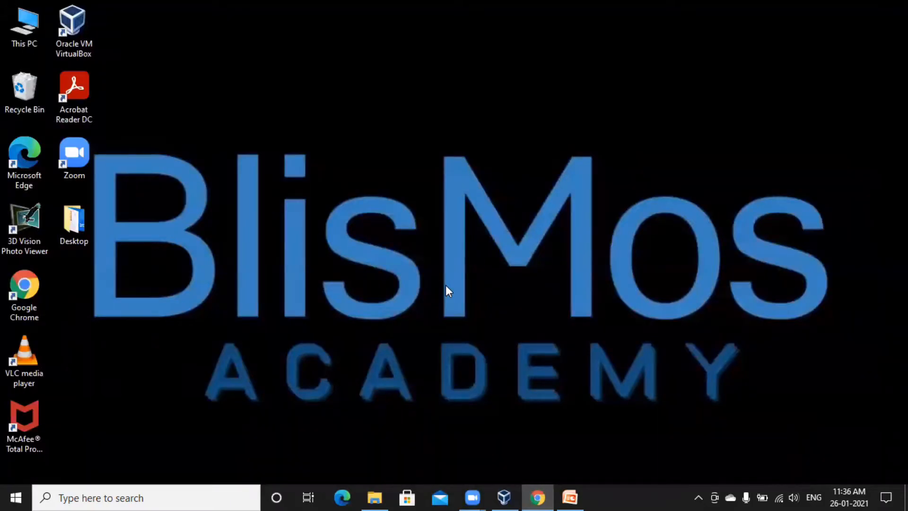
# Launch VirtualBox and start a new VM named 'Ubuntu for testing' (Linux, Ubuntu 64-bit)
pyautogui.doubleClick(87, 39)
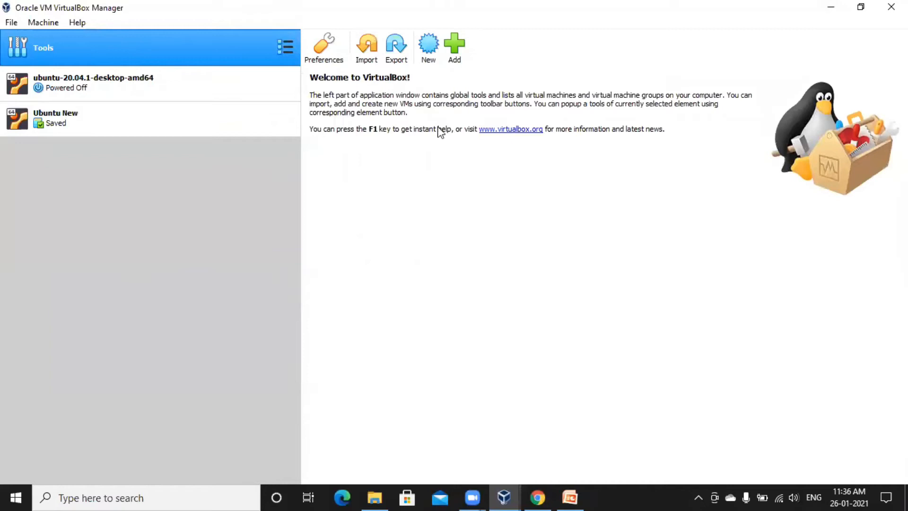
pyautogui.click(429, 65)
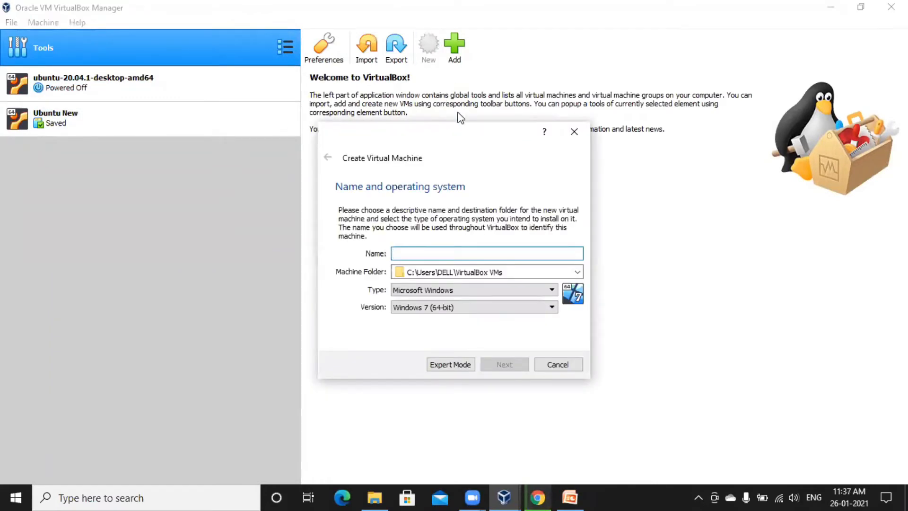
pyautogui.moveTo(458, 134); pyautogui.dragTo(480, 132)
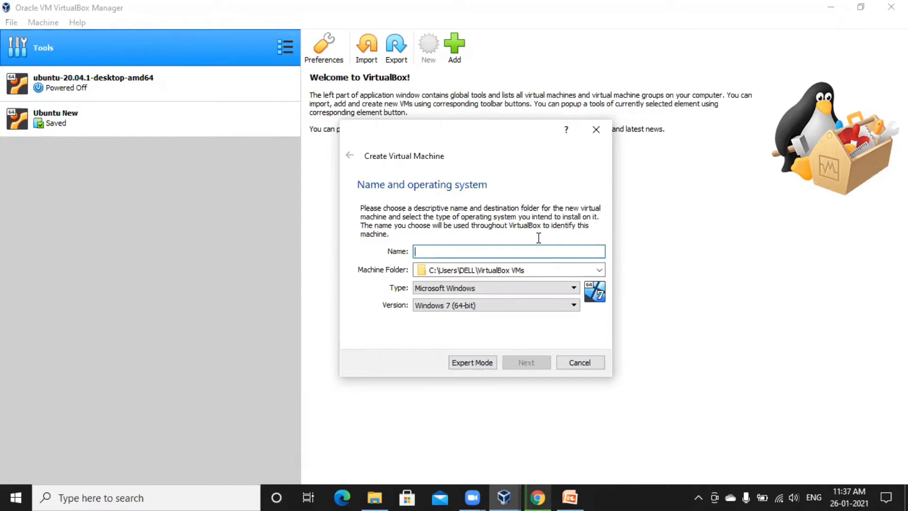
pyautogui.write('Ubuntu')
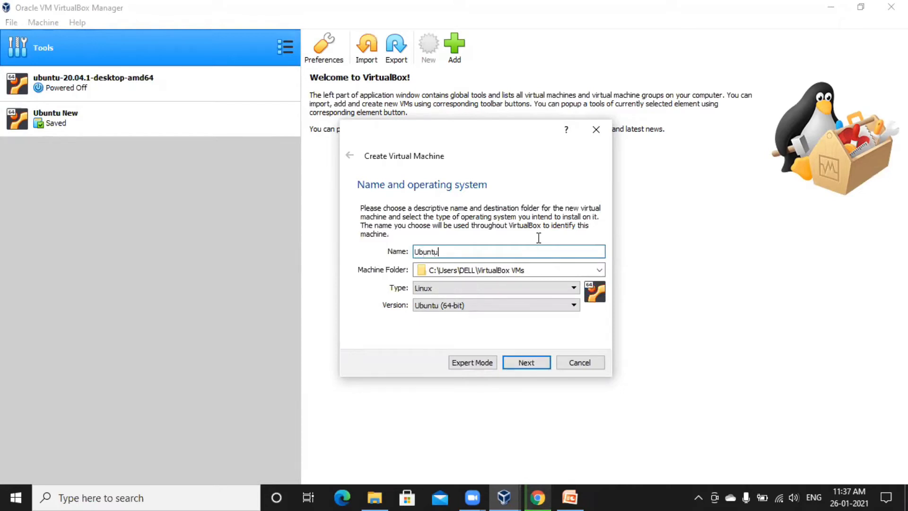
pyautogui.write(' for testing')
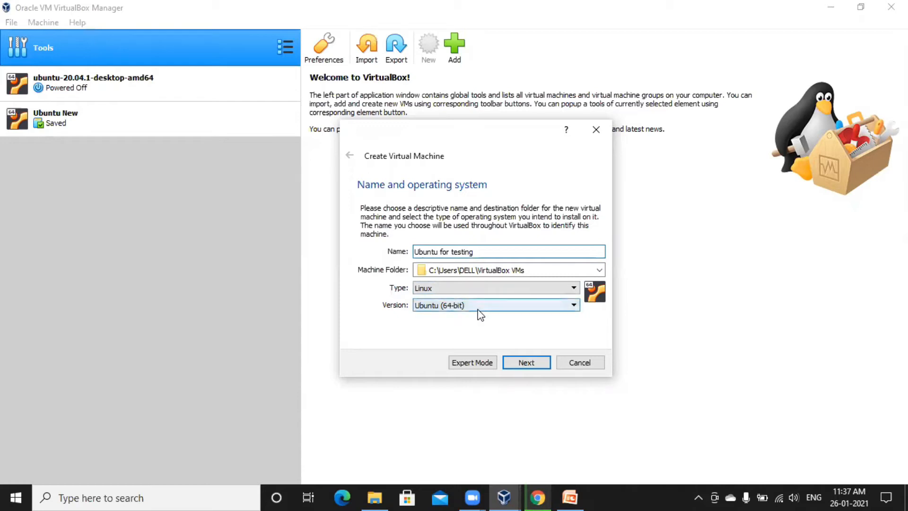
pyautogui.click(526, 362)
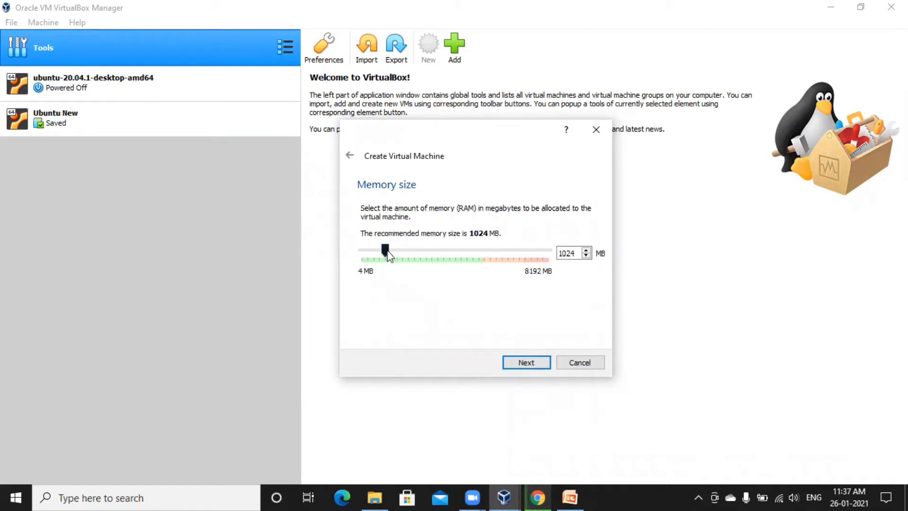
# Allot 5162 MB of memory and choose to create a new virtual hard disk
pyautogui.moveTo(386, 251); pyautogui.dragTo(482, 271)
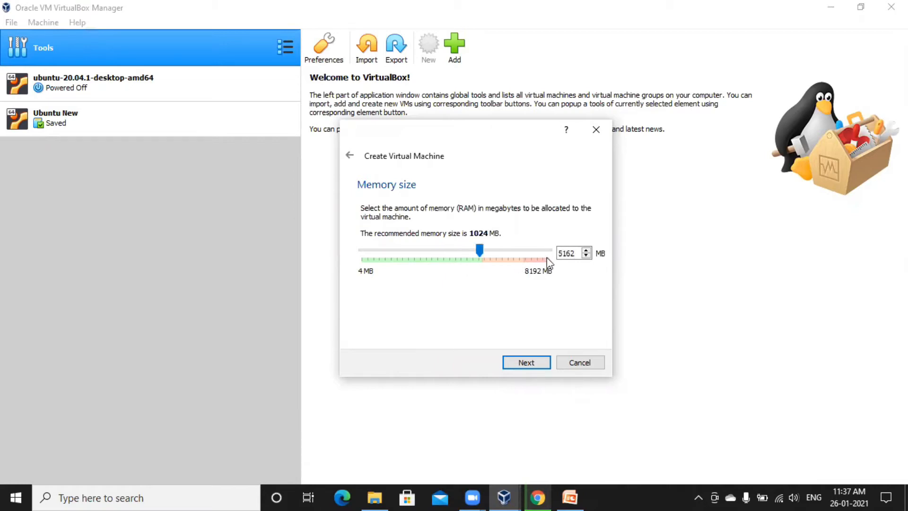
pyautogui.click(526, 362)
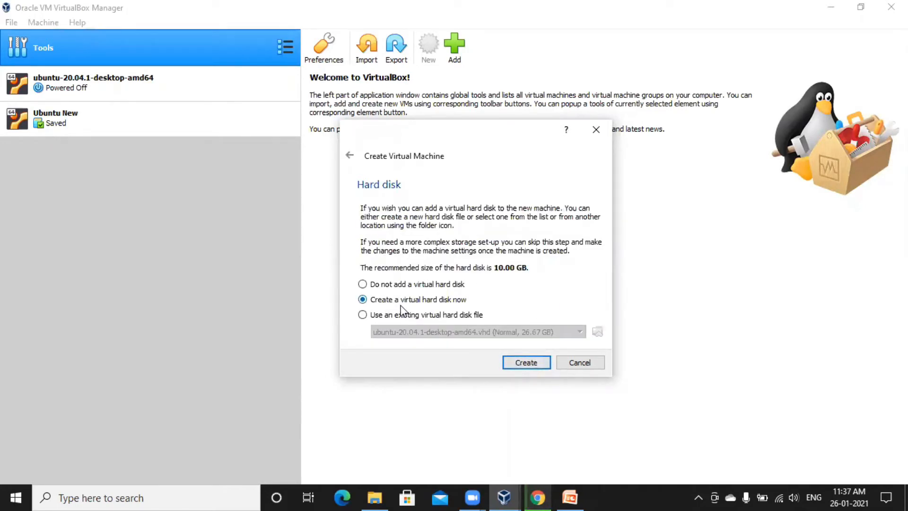
pyautogui.click(525, 362)
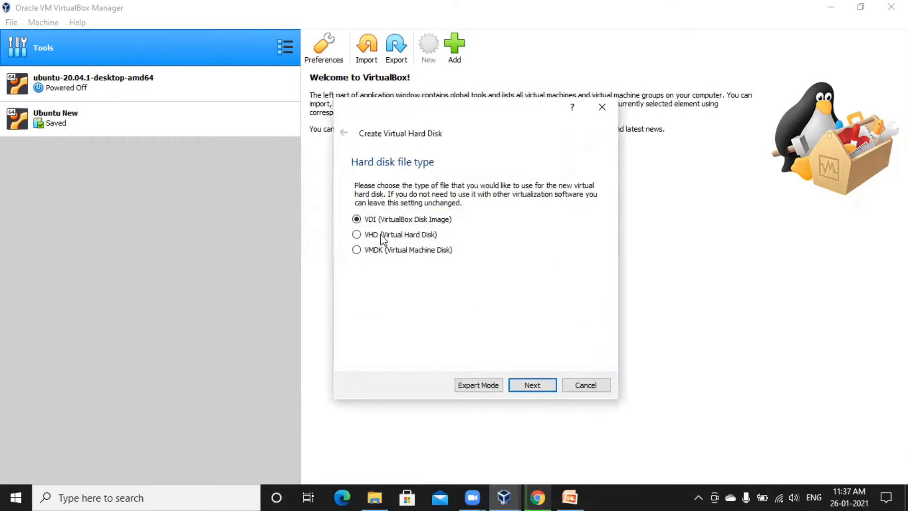
# Create a dynamically allocated 25.58 GB VHD disk to finish the VM
pyautogui.click(409, 239)
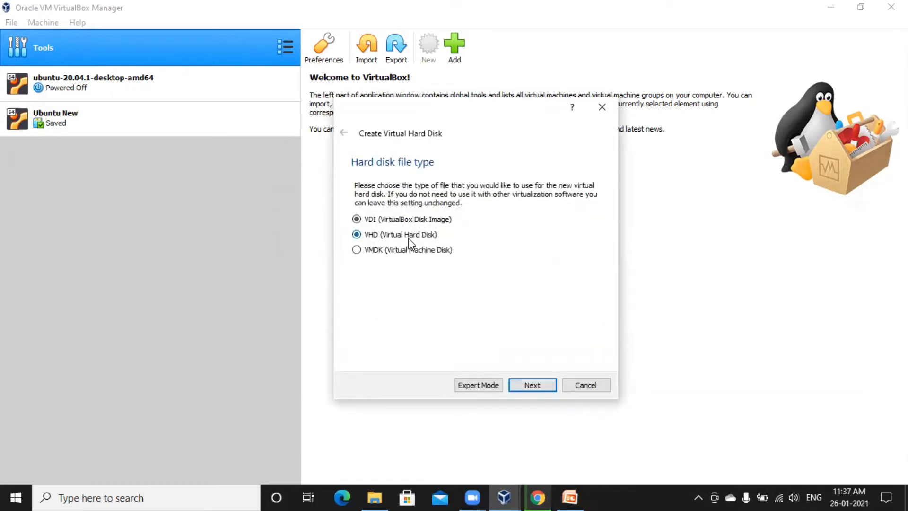
pyautogui.click(530, 383)
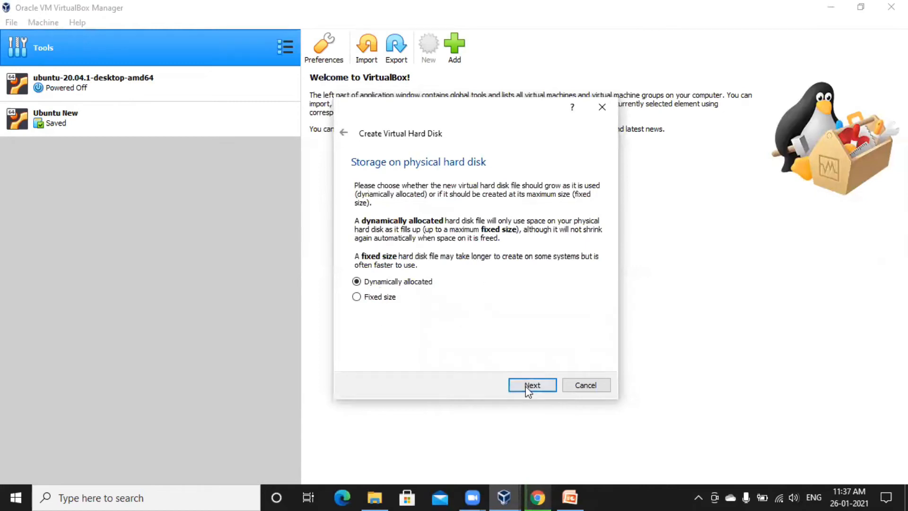
pyautogui.click(528, 387)
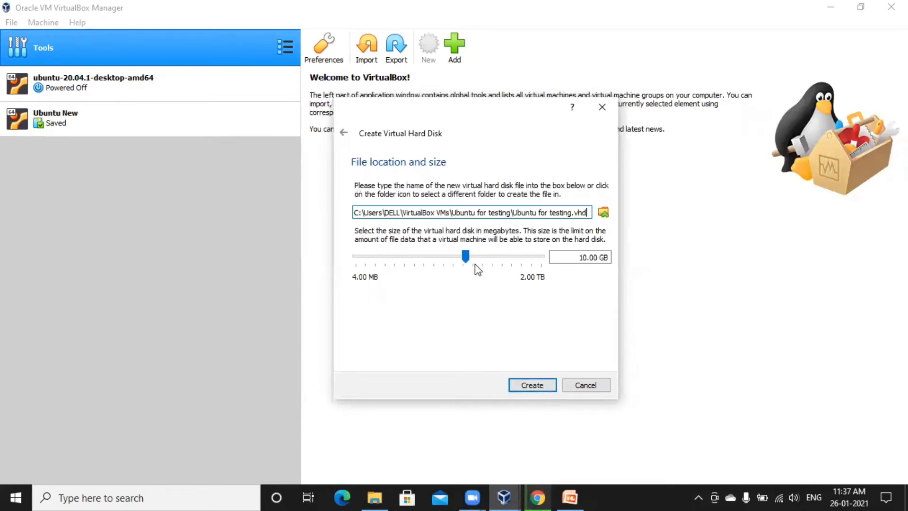
pyautogui.moveTo(468, 262)
pyautogui.mouseDown()
pyautogui.moveTo(495, 263)
pyautogui.moveTo(480, 261)
pyautogui.mouseUp()
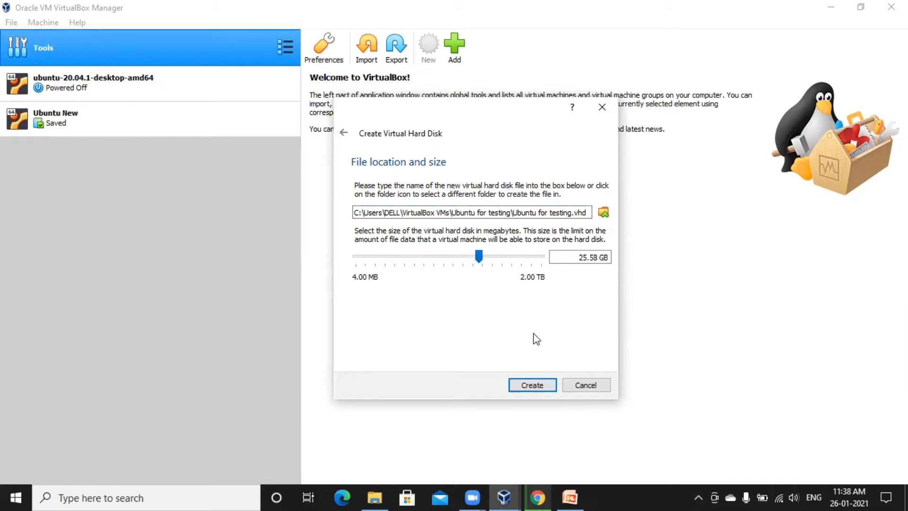
pyautogui.click(538, 388)
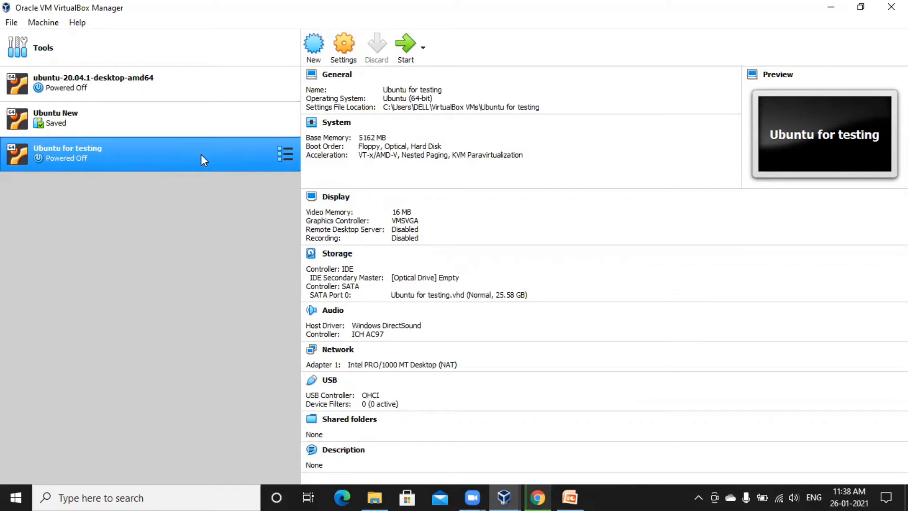
# In the VM's settings, set shared clipboard and drag-and-drop to Bidirectional
pyautogui.click(344, 47)
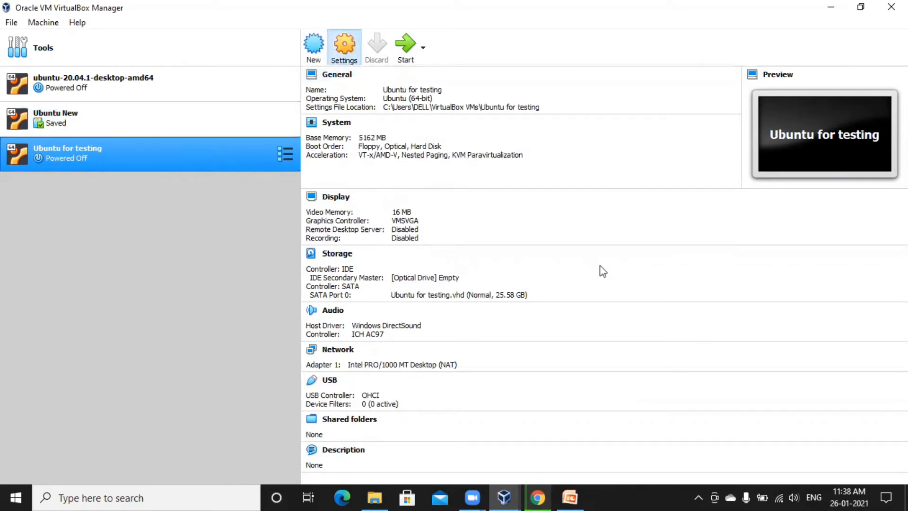
pyautogui.click(384, 137)
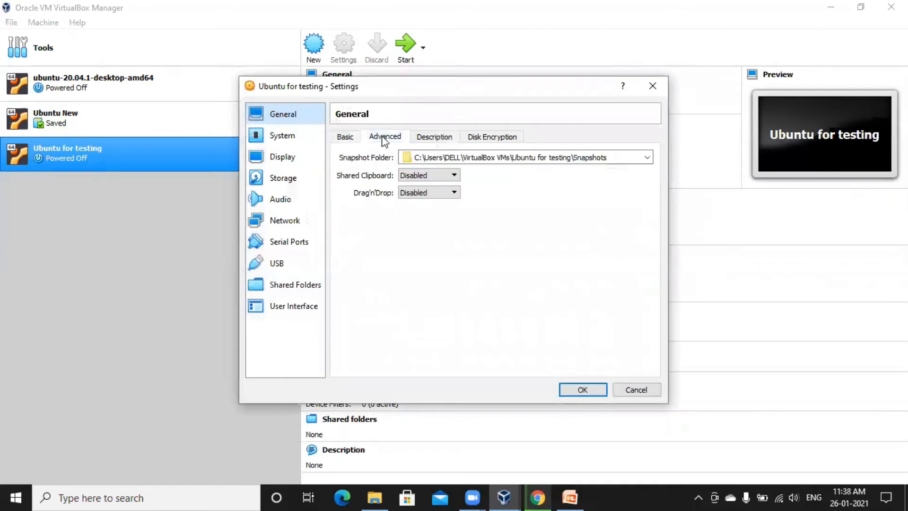
pyautogui.click(418, 175)
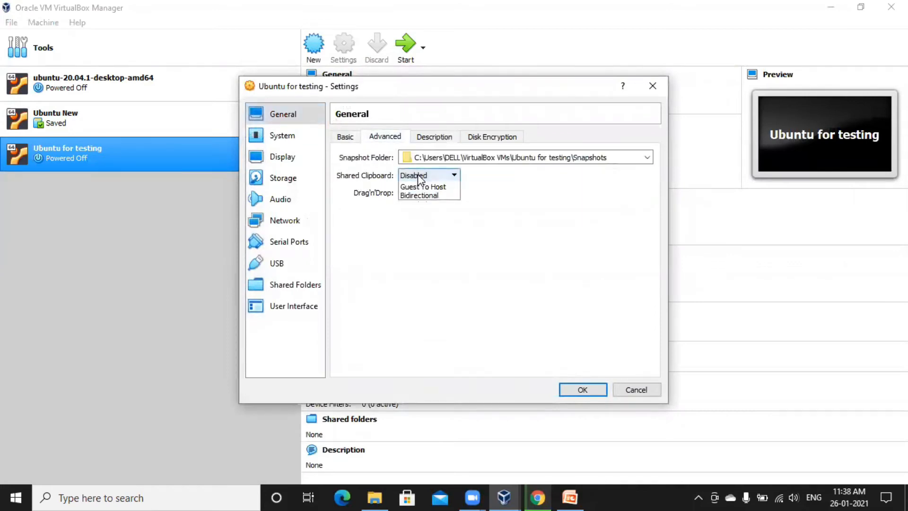
pyautogui.click(432, 213)
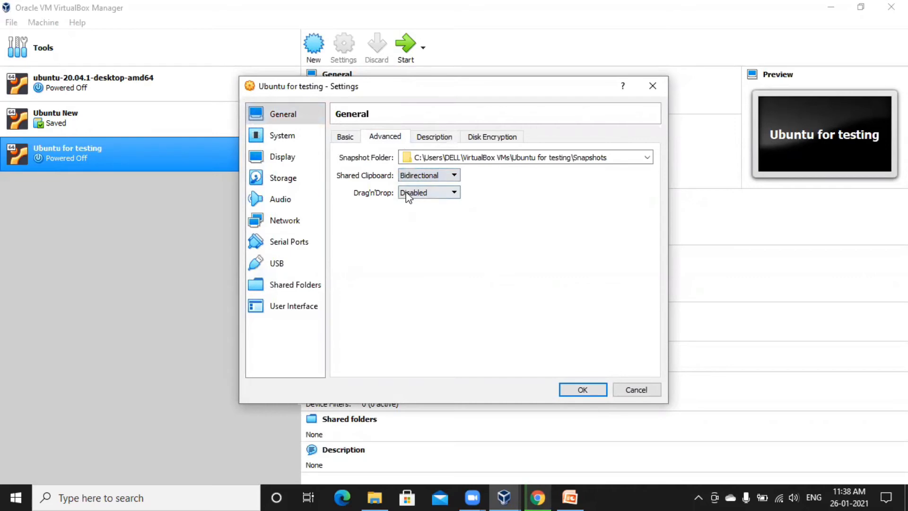
pyautogui.click(418, 193)
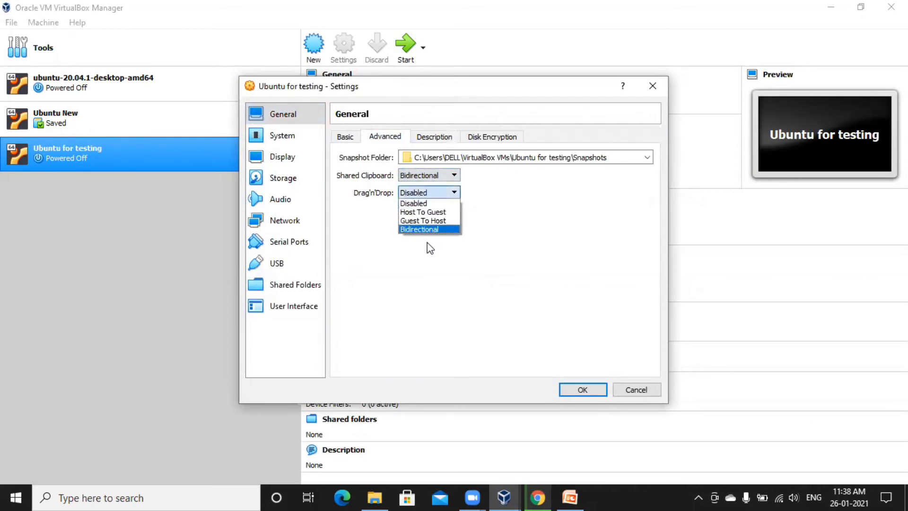
pyautogui.click(428, 232)
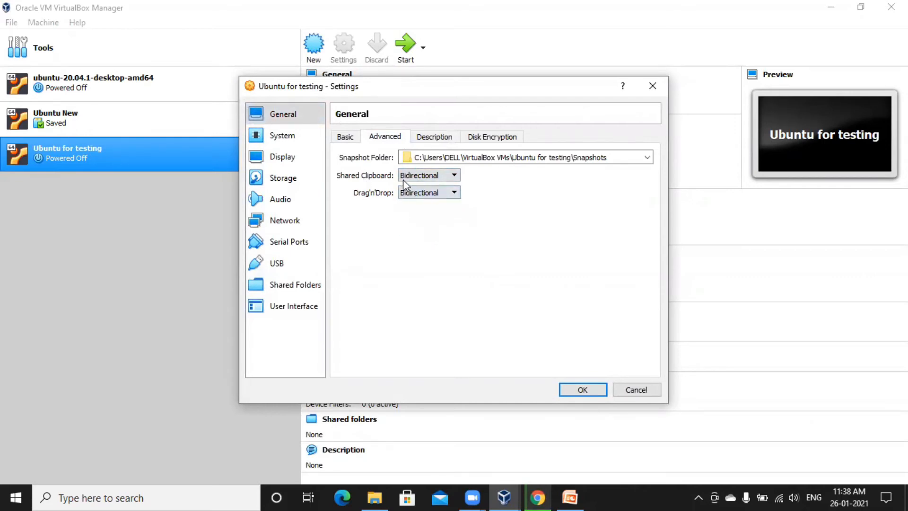
# Increase the VM's processor count to 2
pyautogui.click(279, 160)
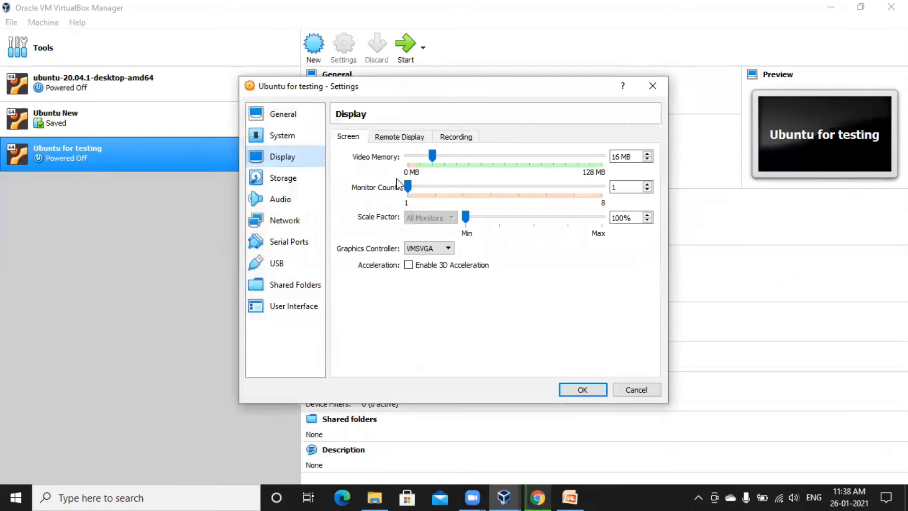
pyautogui.click(305, 136)
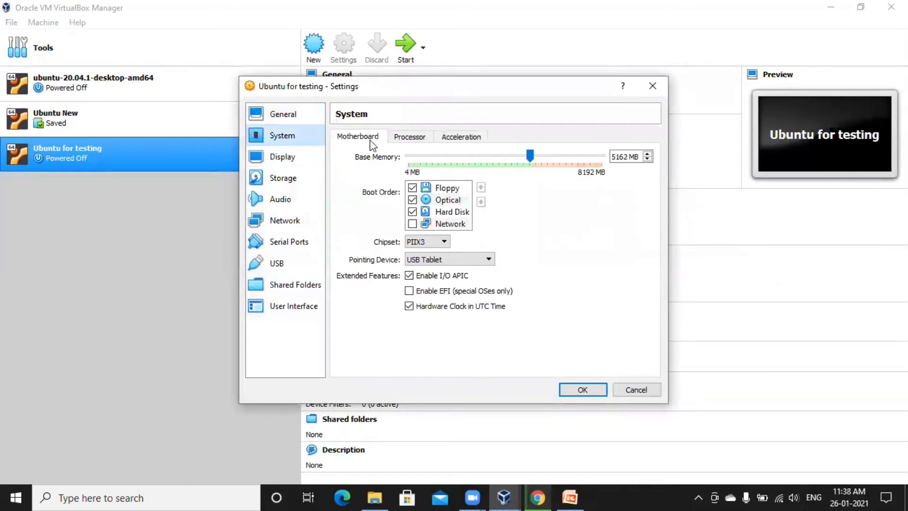
pyautogui.click(417, 141)
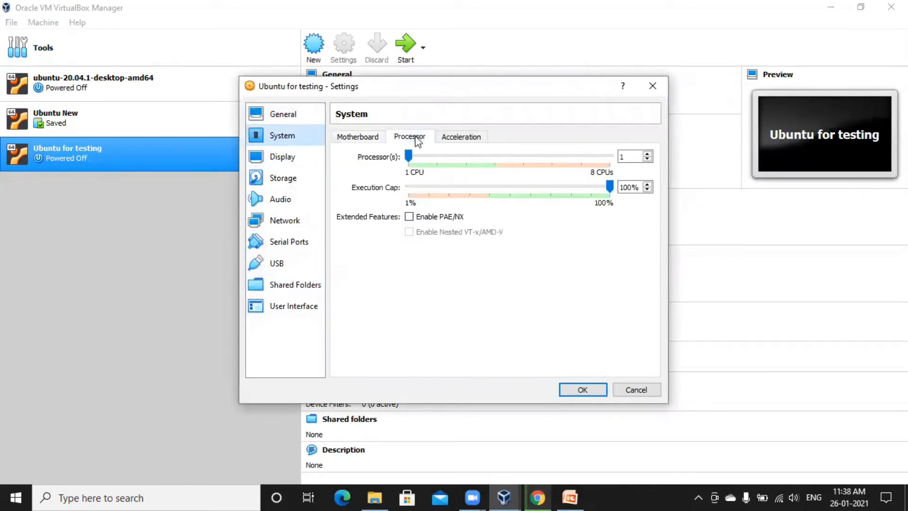
pyautogui.click(647, 154)
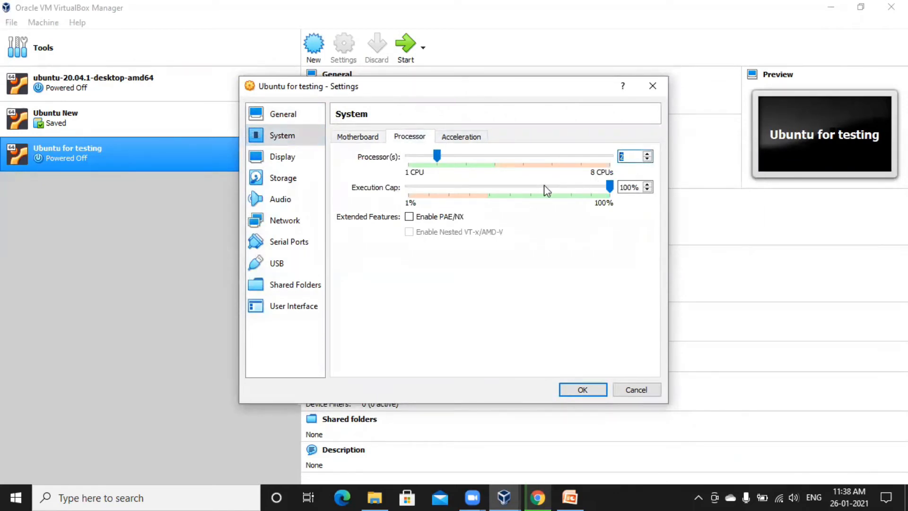
# Select the empty optical drive on the IDE controller in Storage
pyautogui.click(303, 162)
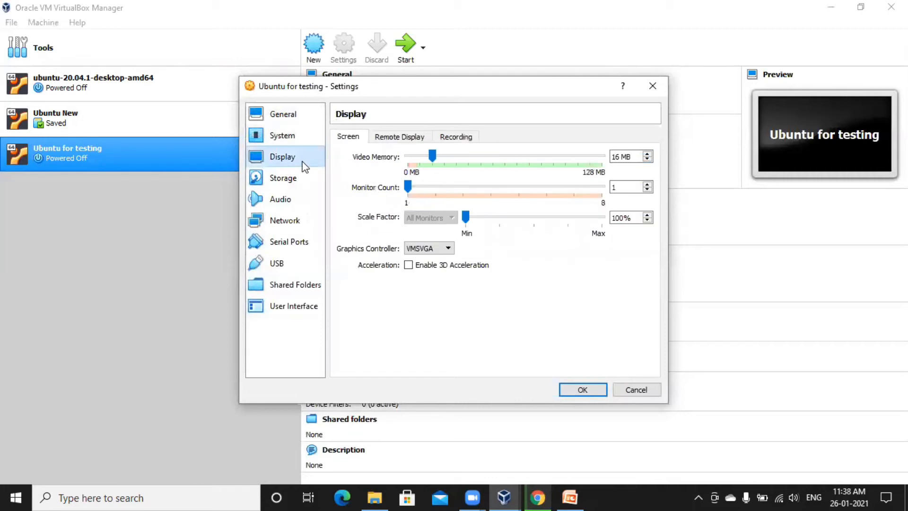
pyautogui.click(297, 181)
pyautogui.click(362, 169)
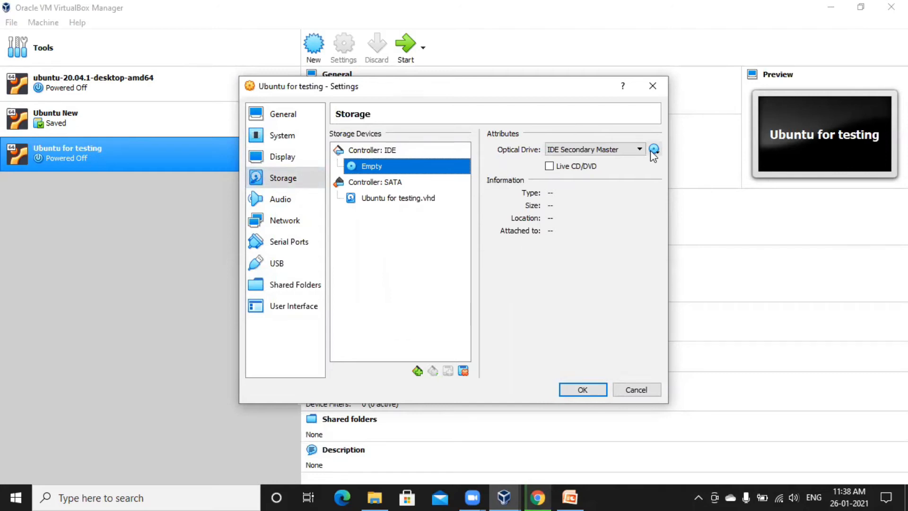
# Attach ubuntu-20.04.1-desktop-amd64.iso to the optical drive and save the settings
pyautogui.click(653, 150)
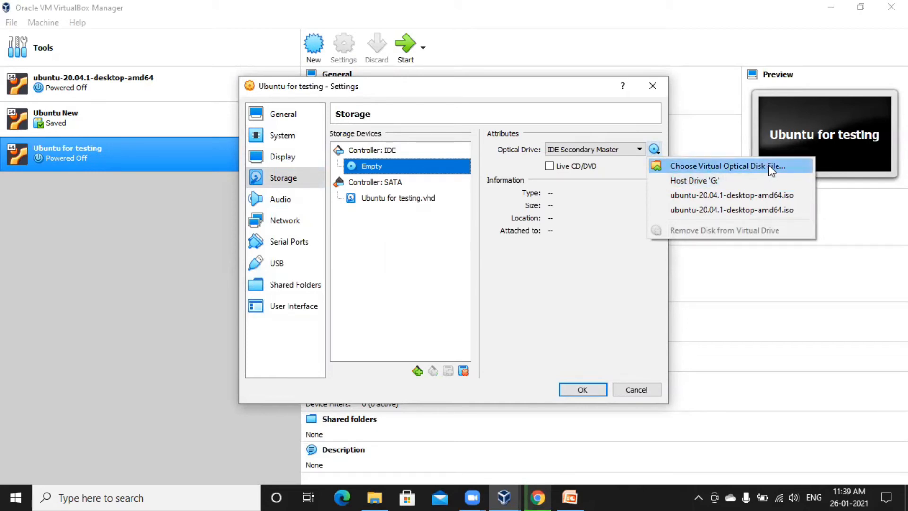
pyautogui.click(798, 169)
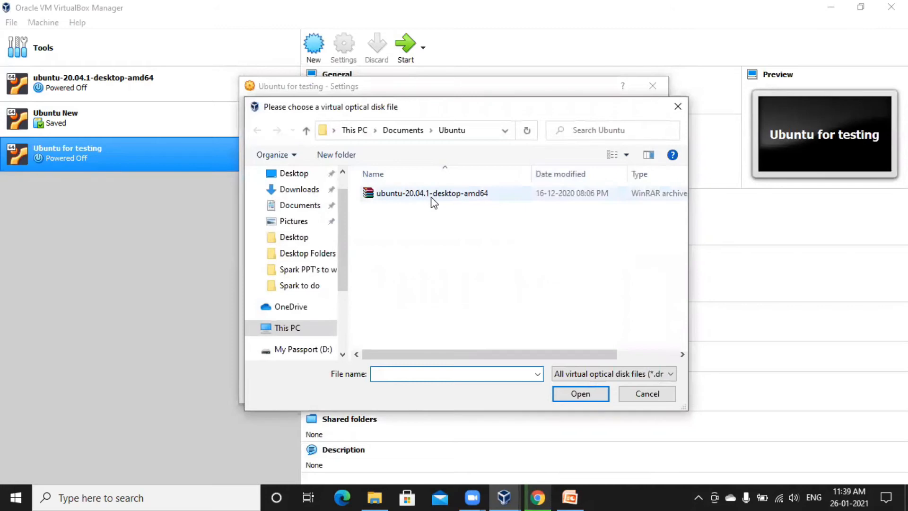
pyautogui.click(435, 199)
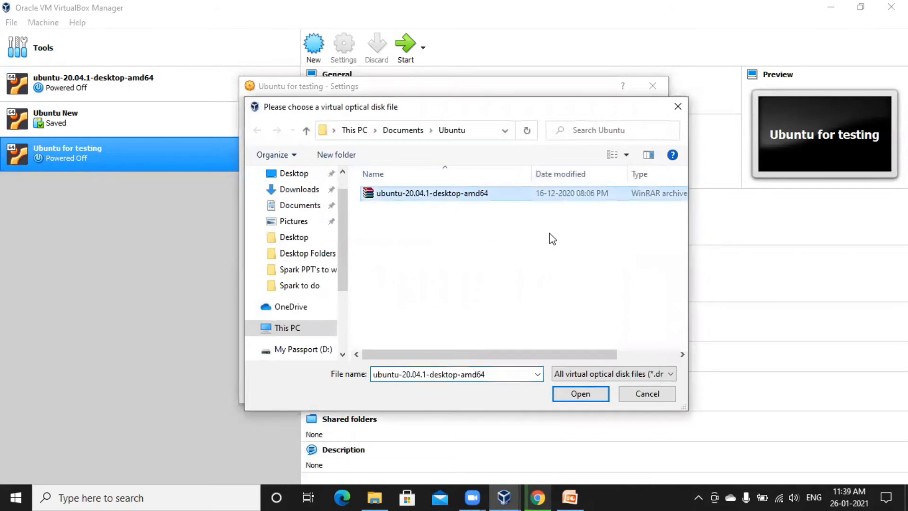
pyautogui.click(571, 392)
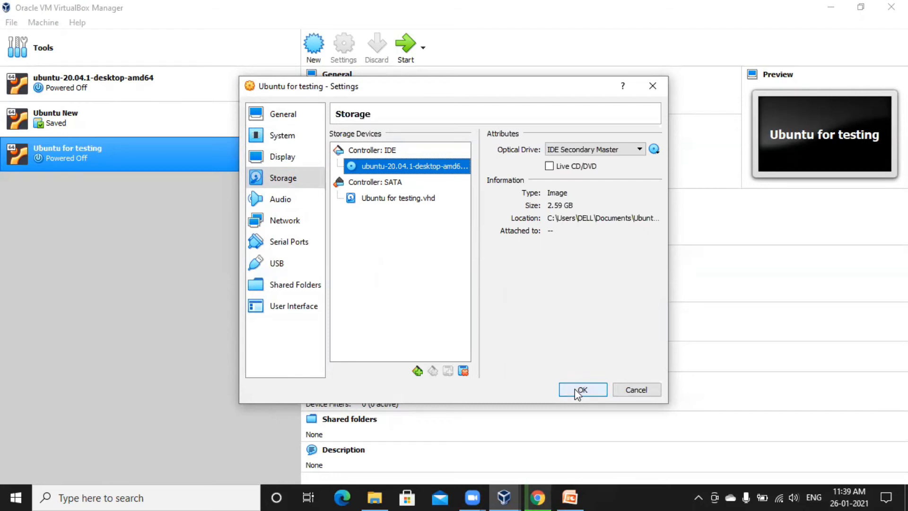
pyautogui.click(578, 391)
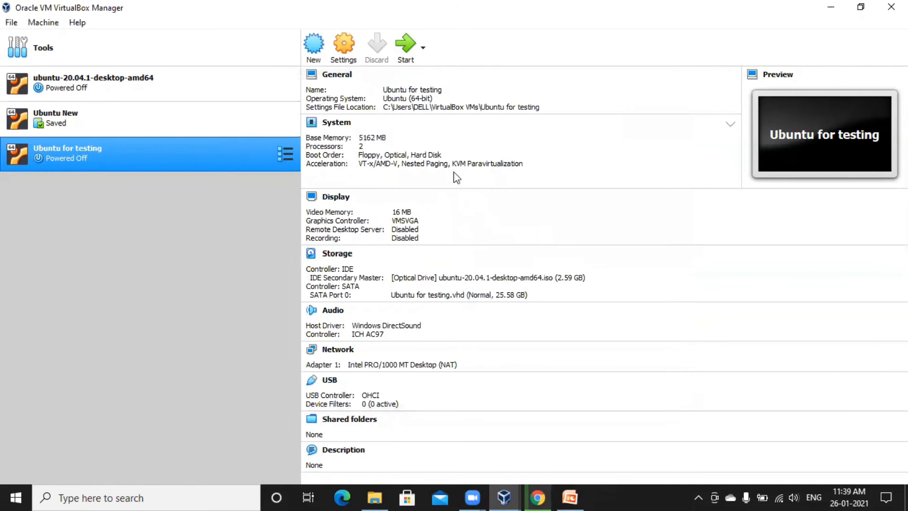
# Boot the Ubuntu for testing VM and choose Install Ubuntu on the Welcome screen
pyautogui.click(405, 56)
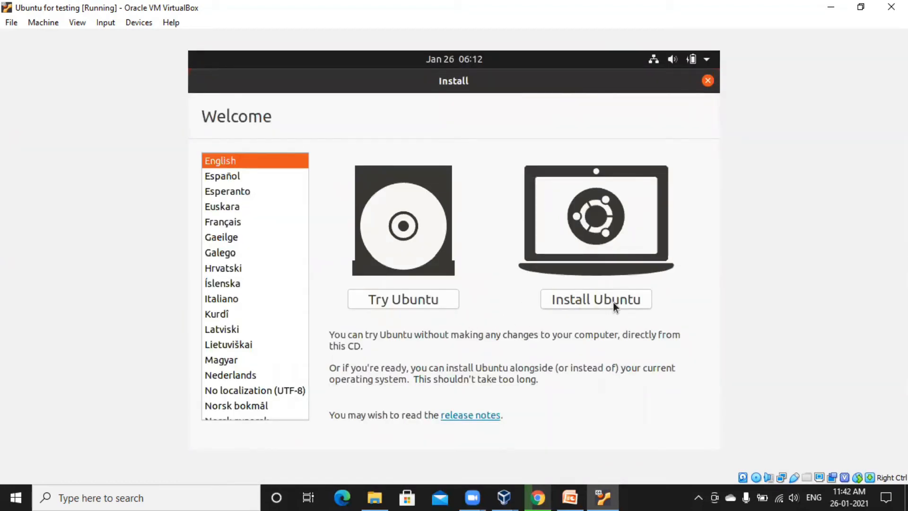
pyautogui.click(613, 302)
# Keep the default keyboard and Normal installation with updates, then choose Erase disk and install
pyautogui.click(685, 376)
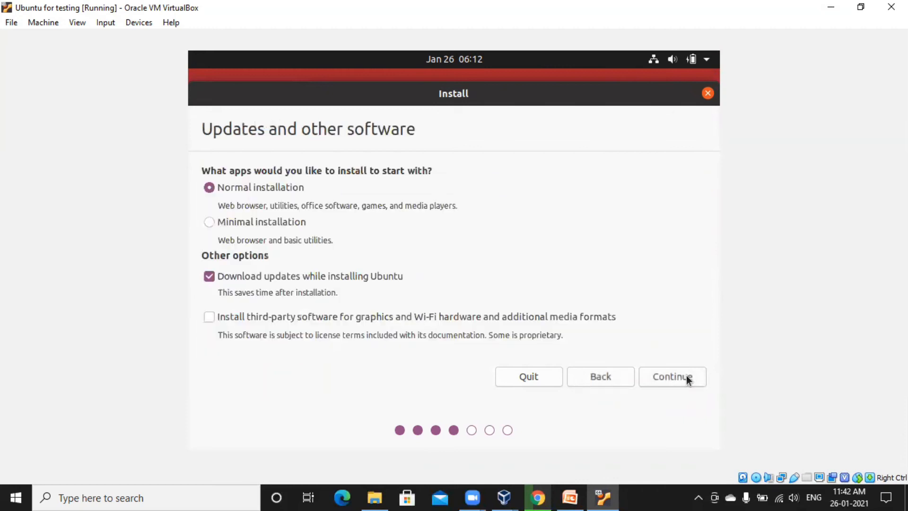
pyautogui.click(688, 373)
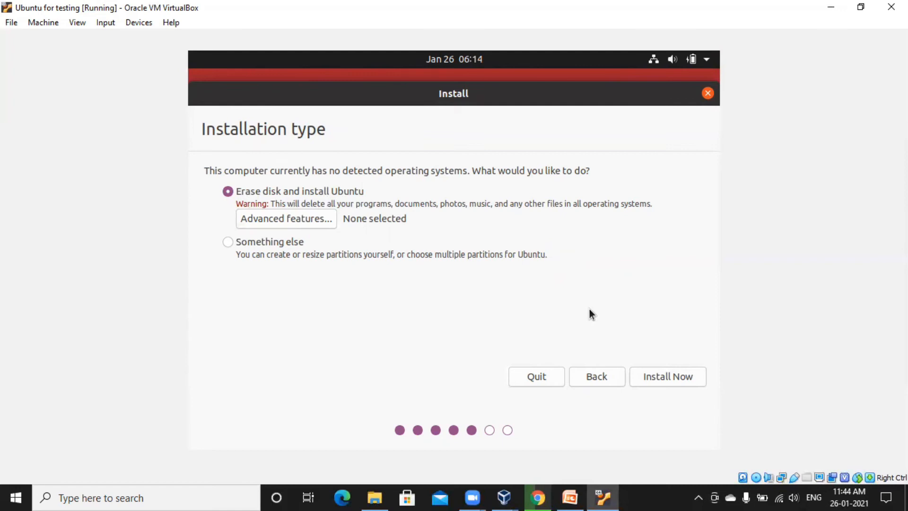
pyautogui.click(670, 376)
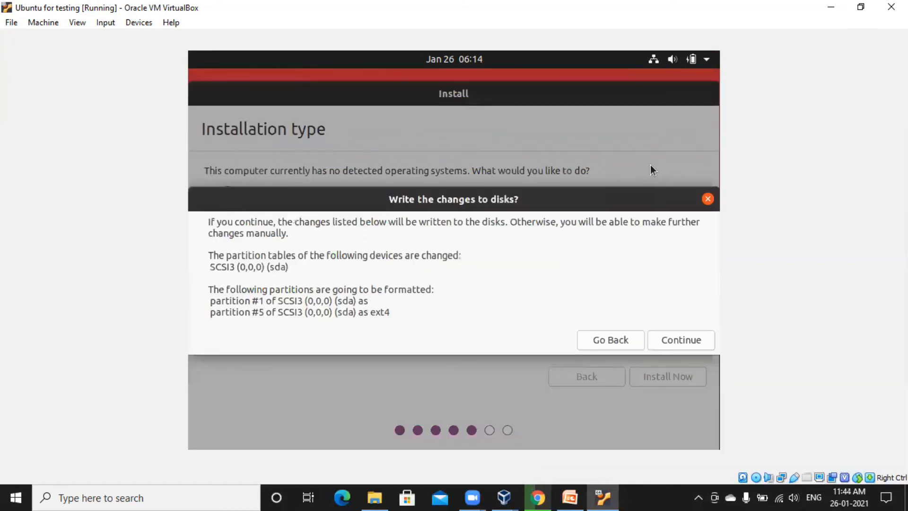
# Confirm writing the partition changes to disk and keep Kolkata as the location
pyautogui.click(689, 341)
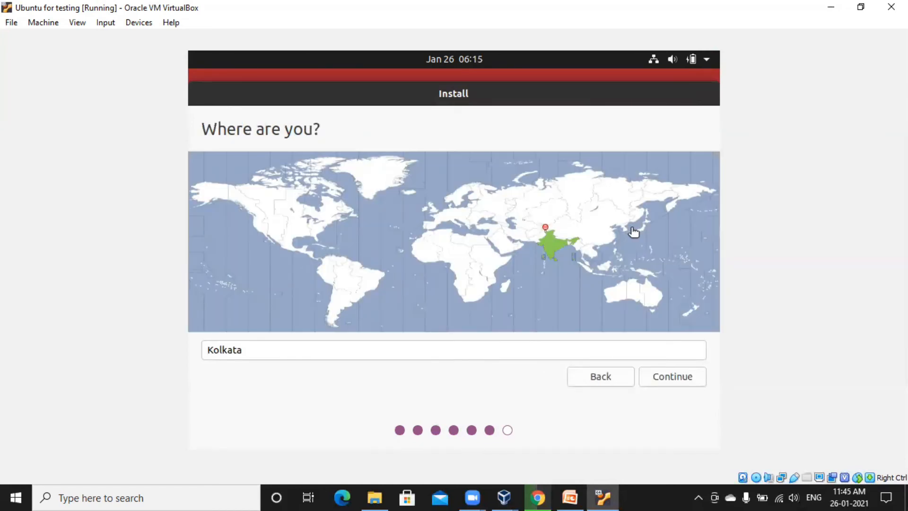
pyautogui.click(671, 378)
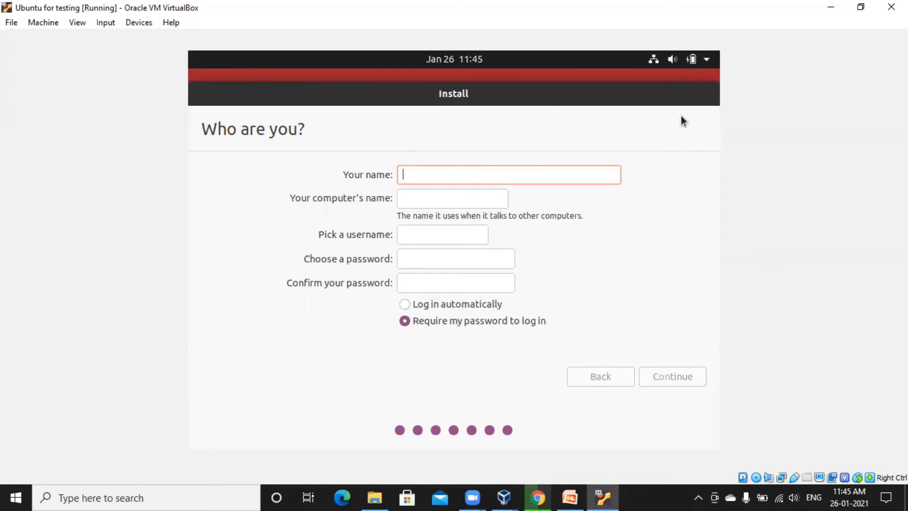
# Enter the user's name and a confirmed account password, then continue to install
pyautogui.write('bl')
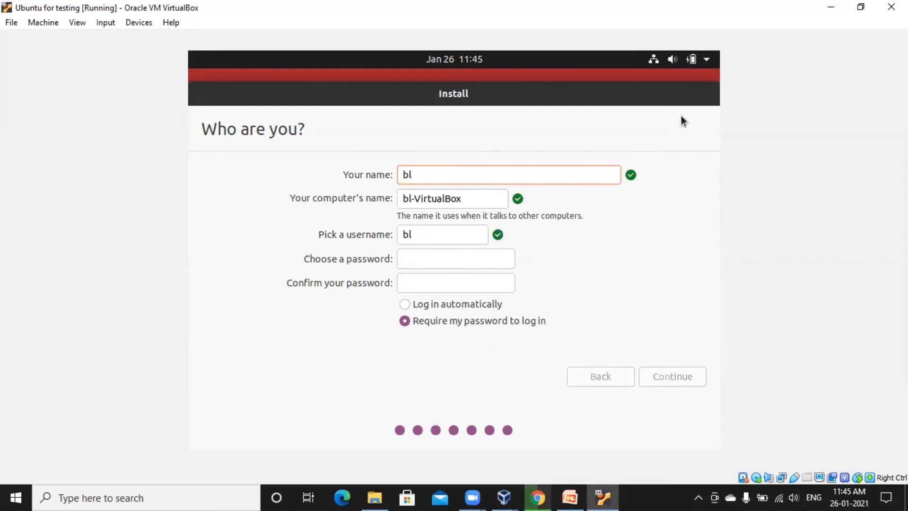
pyautogui.write('ismos')
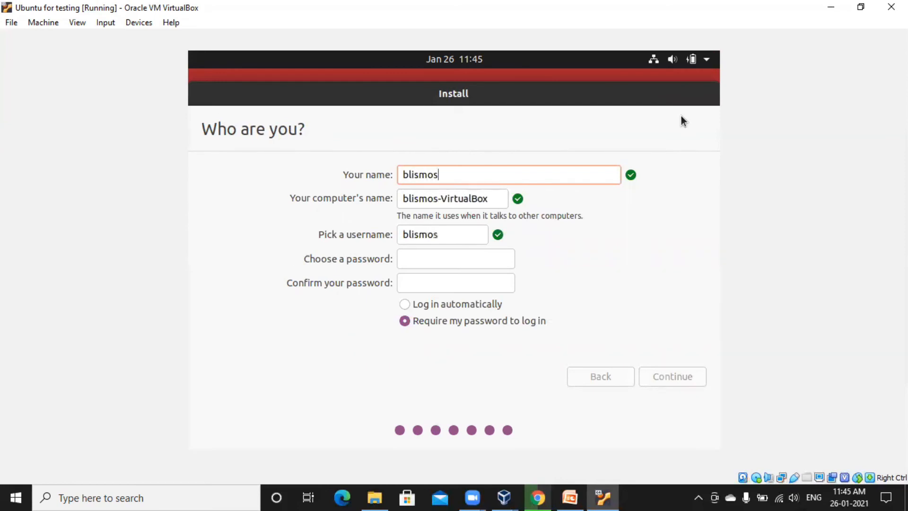
pyautogui.click(449, 253)
pyautogui.press('capslock')
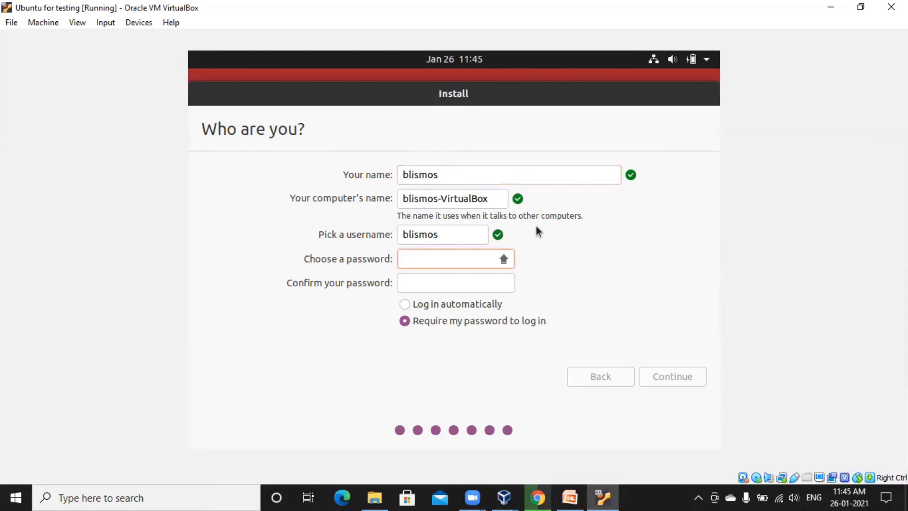
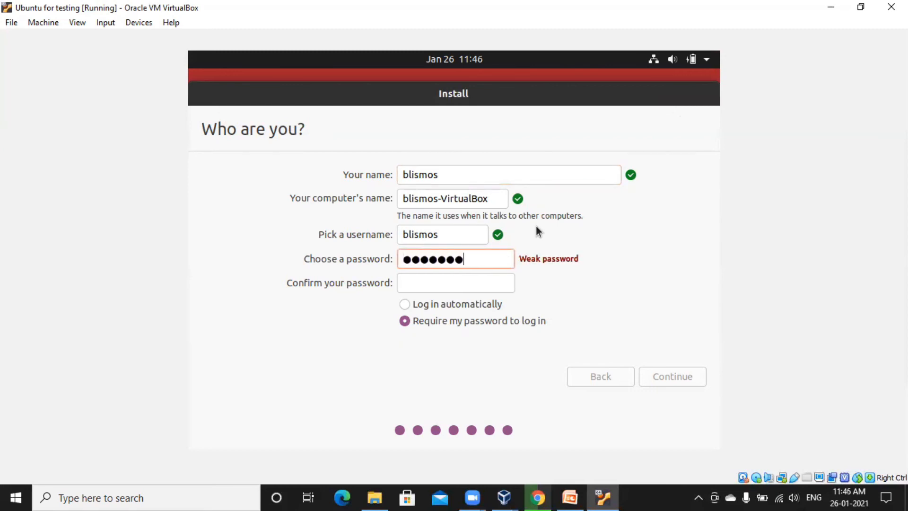
pyautogui.press('Tab')
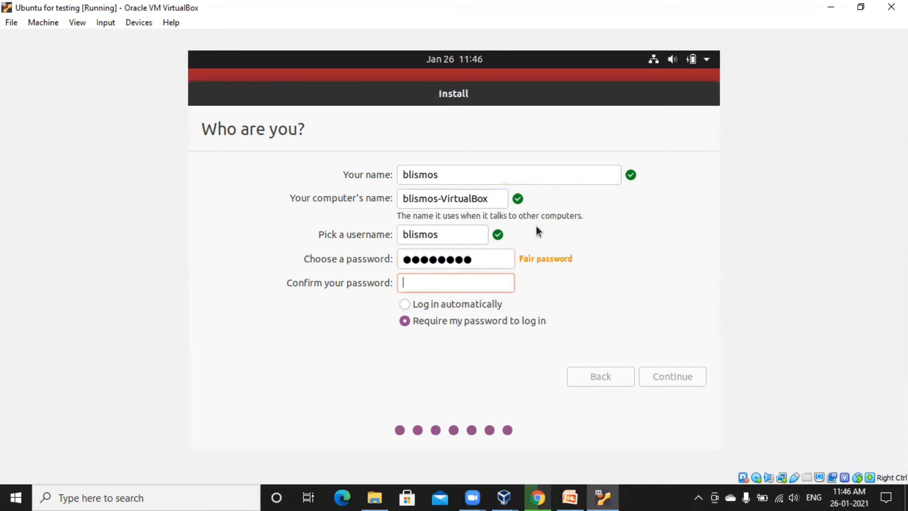
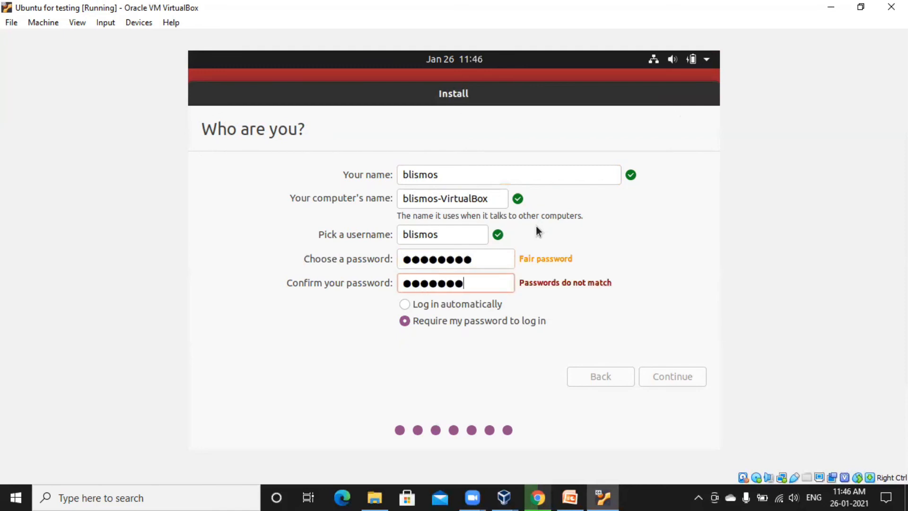
pyautogui.click(666, 382)
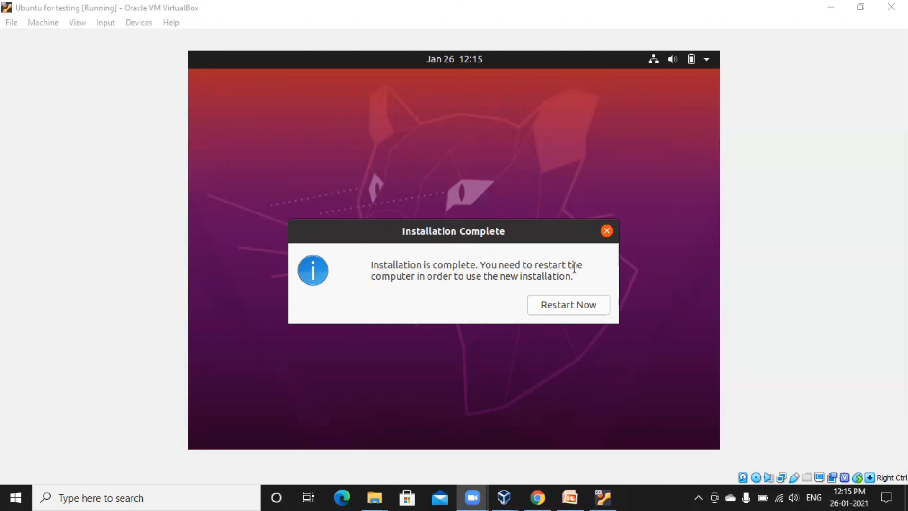
# Restart into the newly installed Ubuntu and log in with the account password
pyautogui.click(570, 304)
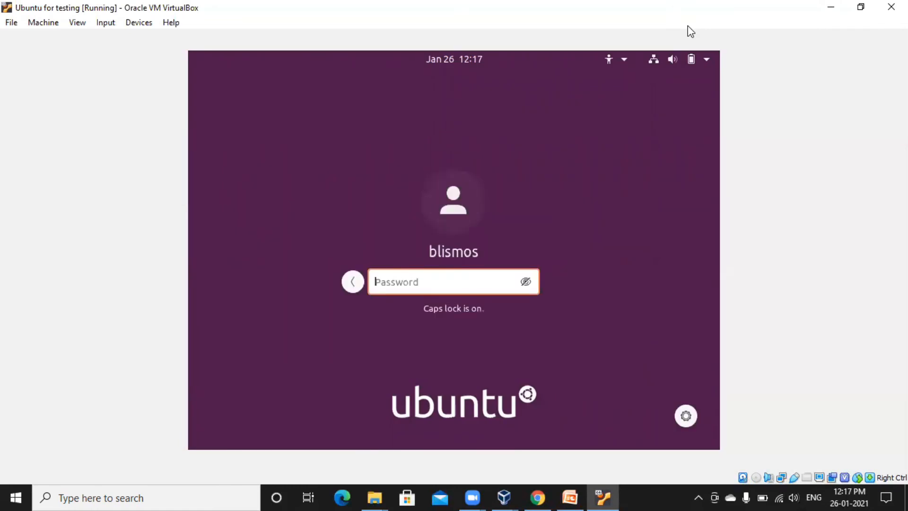
pyautogui.write('*******')
pyautogui.press('capslock')
pyautogui.write('*')
pyautogui.press('Return')
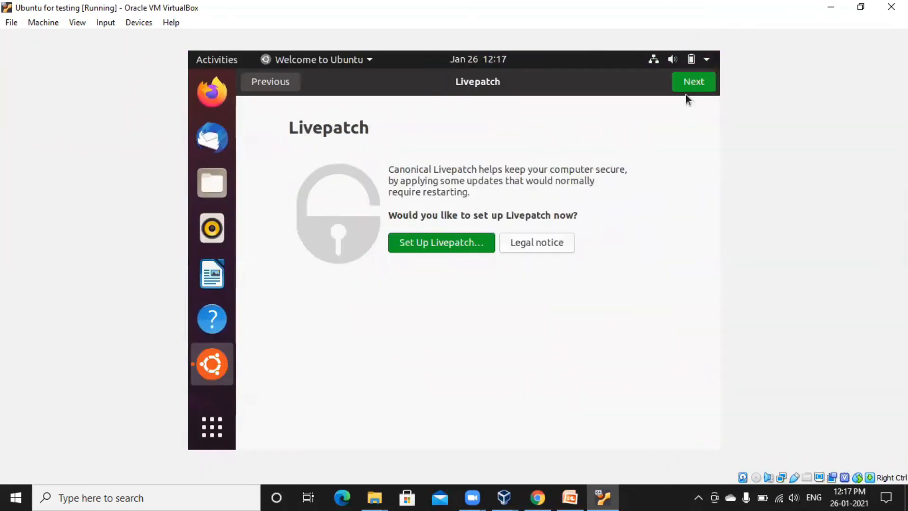
# Skip Livepatch, decline sending system info, and finish the welcome tour
pyautogui.click(690, 81)
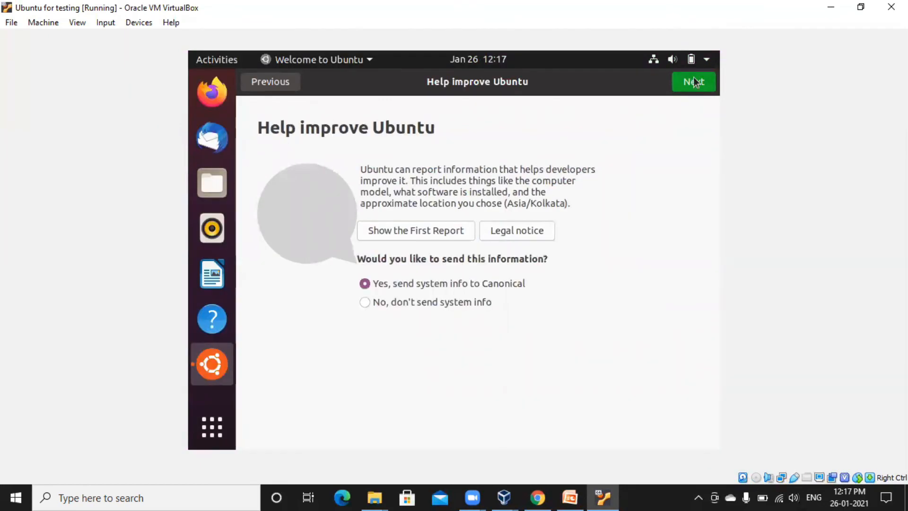
pyautogui.click(445, 301)
pyautogui.press('Return')
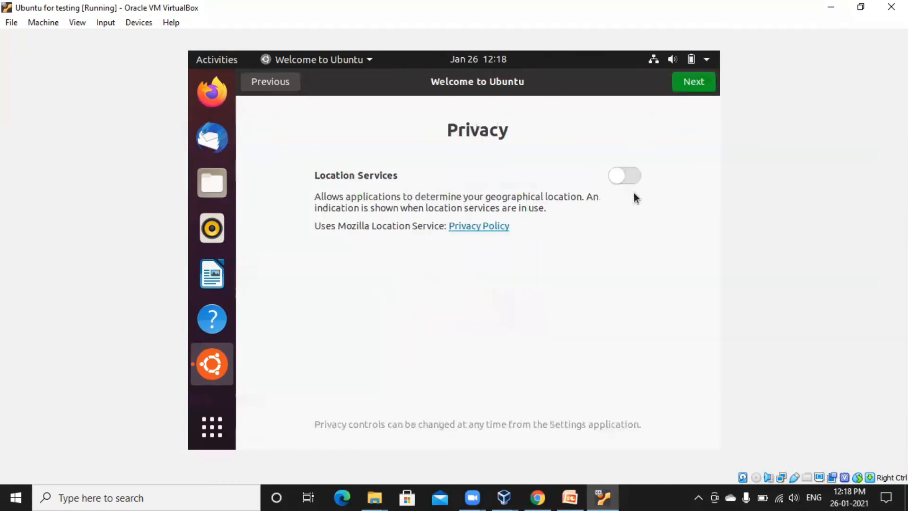
pyautogui.click(695, 81)
pyautogui.click(693, 82)
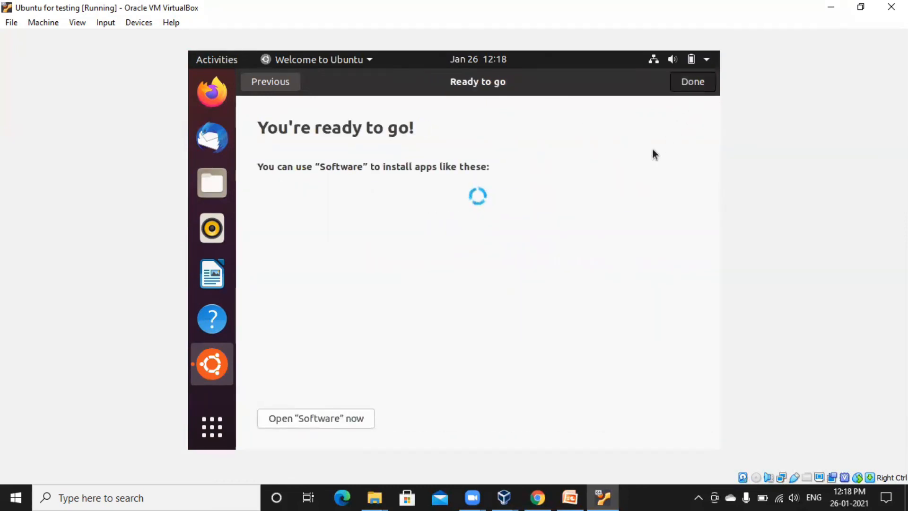